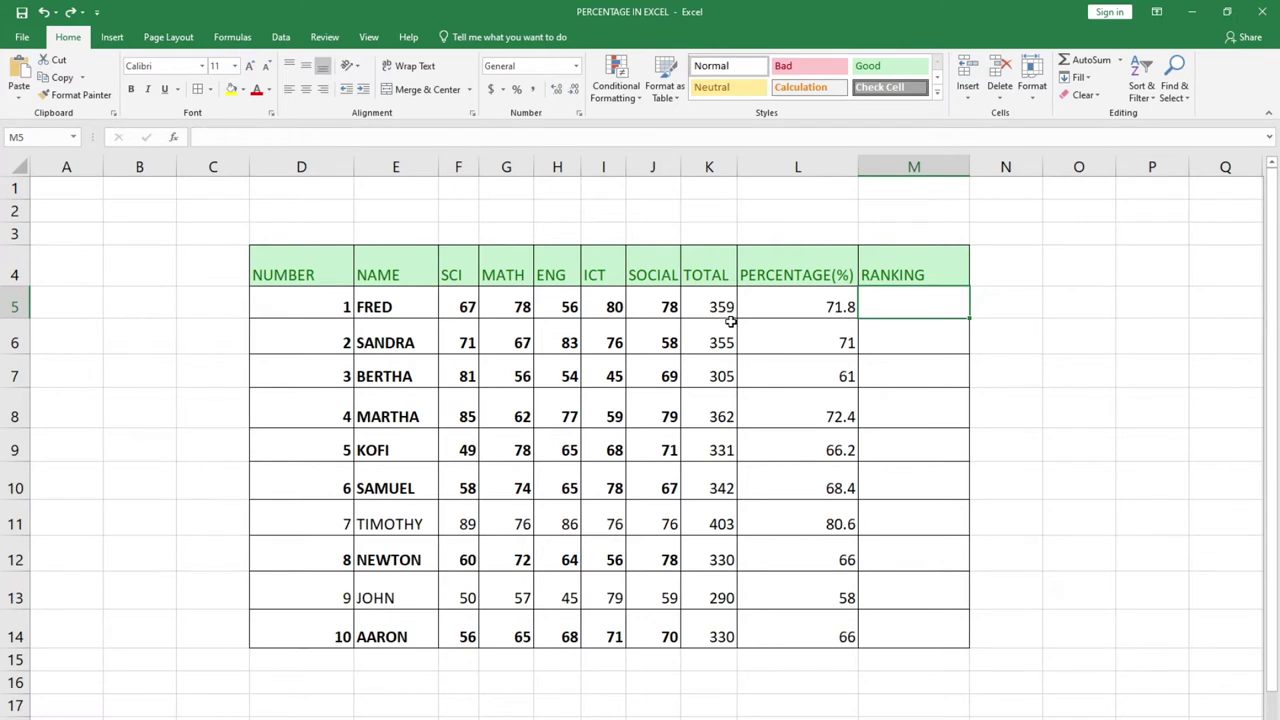
- Enter =RANK(K5,K5:K14) in FRED's RANKING cell M5, giving rank 3
{"action": "double_click", "coordinate": [891, 298]}
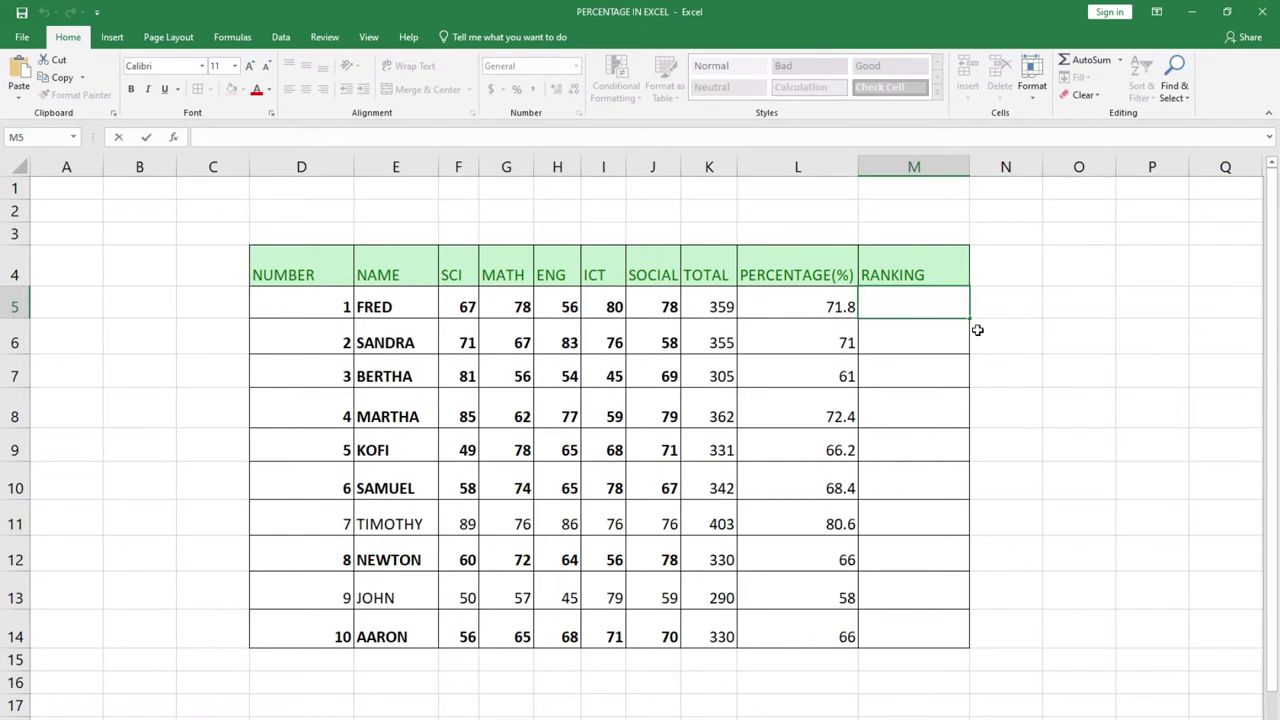
{"action": "type", "text": "="}
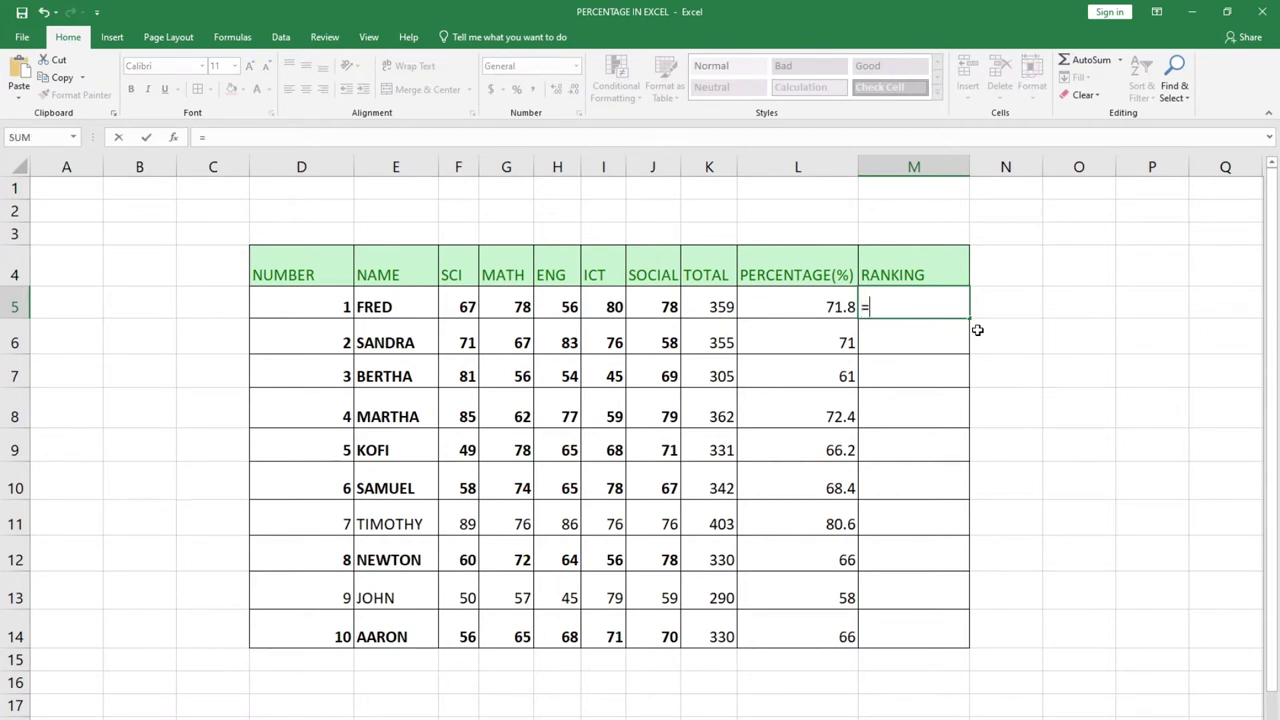
{"action": "type", "text": "RAN"}
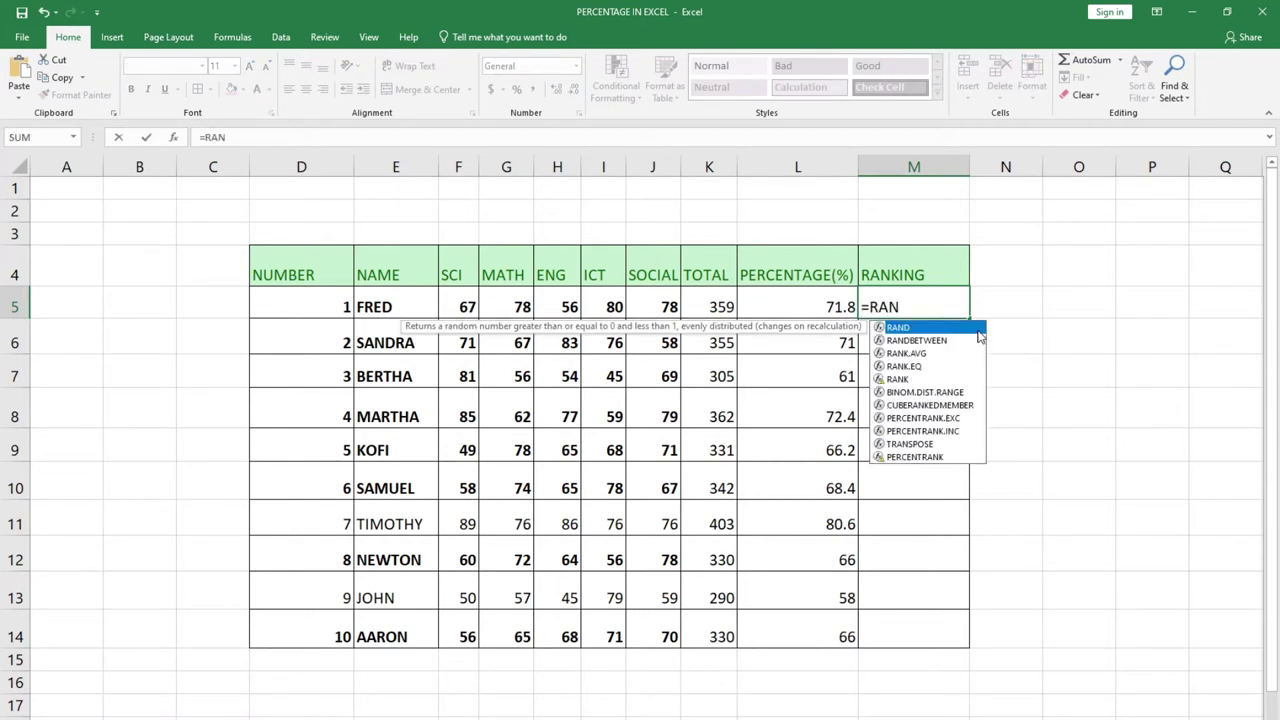
{"action": "type", "text": "K"}
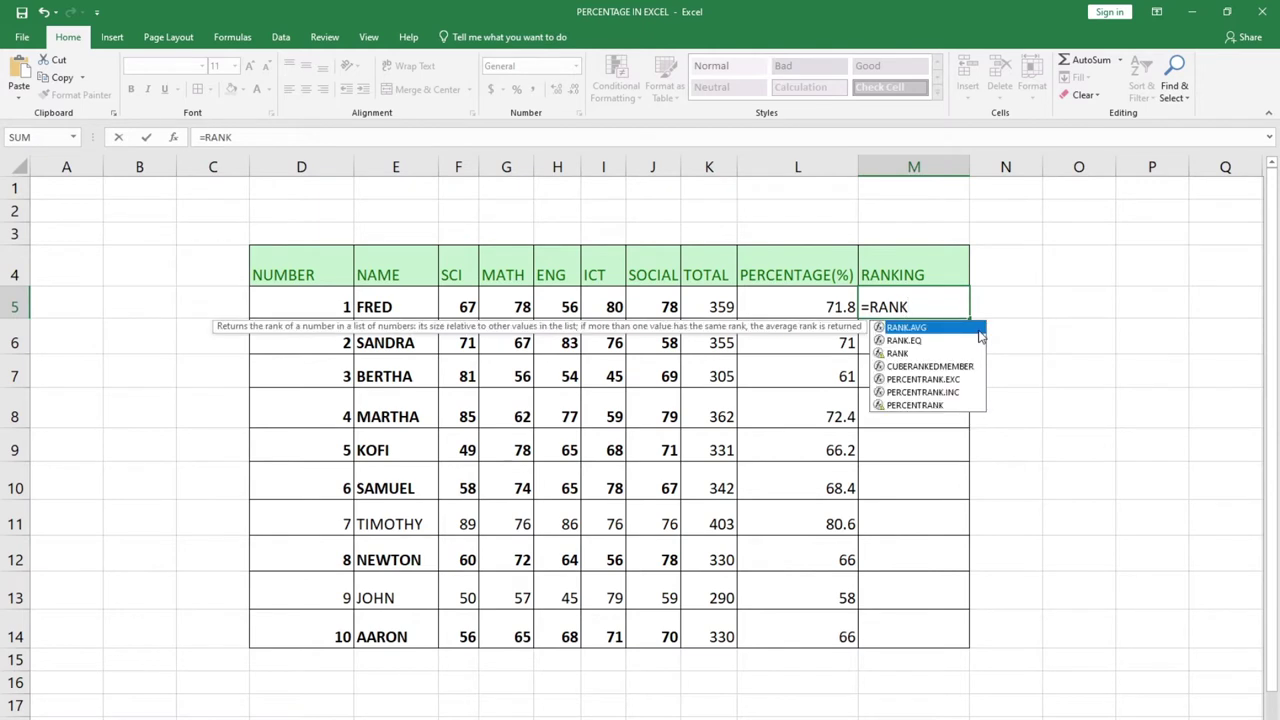
{"action": "double_click", "coordinate": [898, 353]}
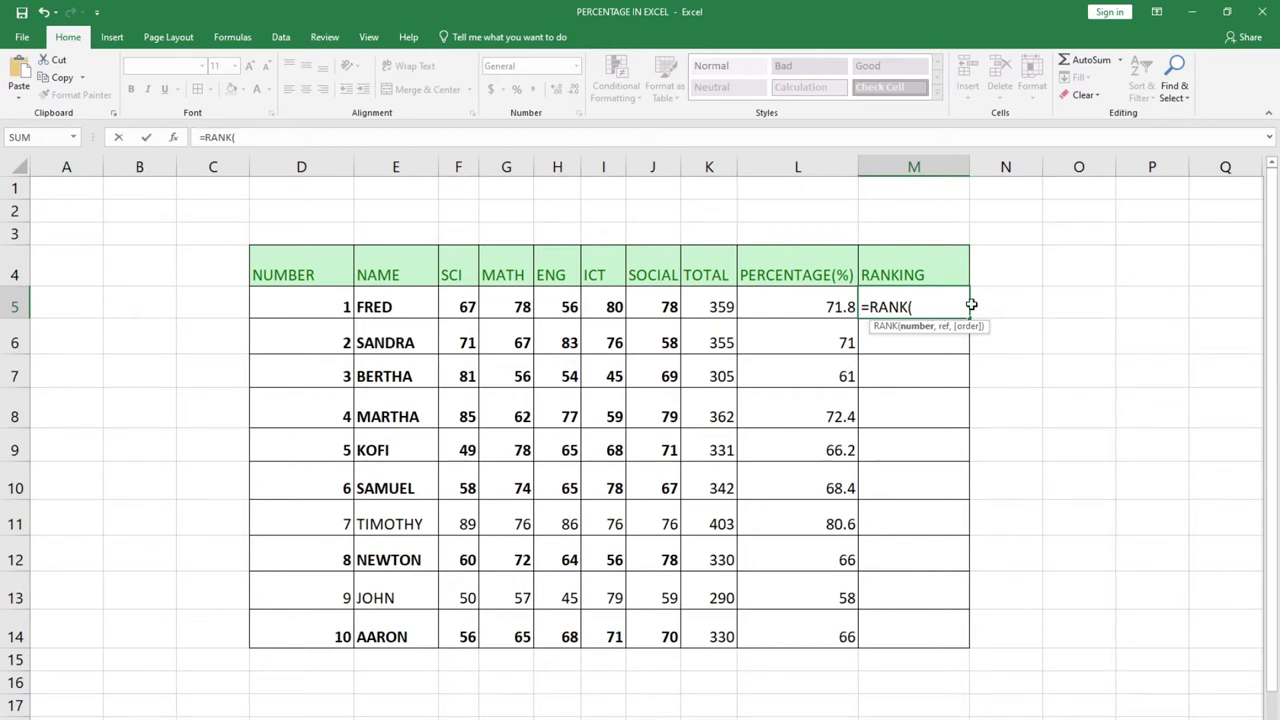
{"action": "left_click", "coordinate": [709, 305]}
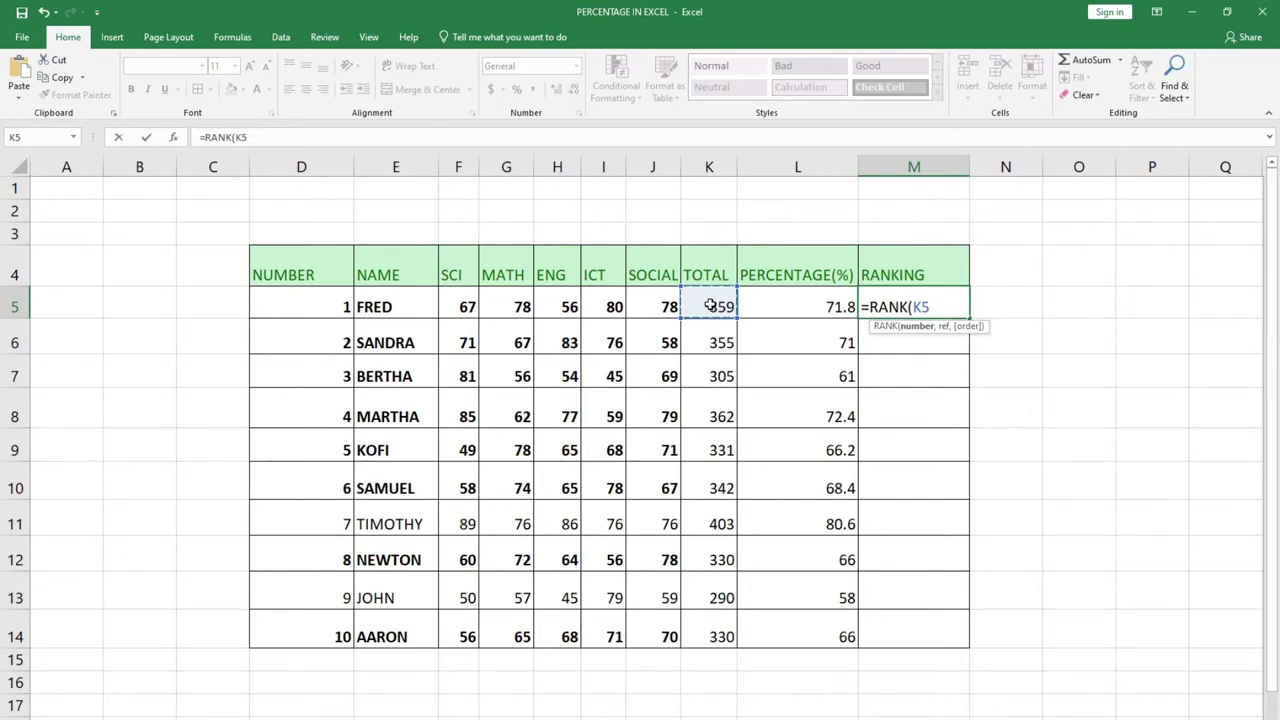
{"action": "type", "text": ","}
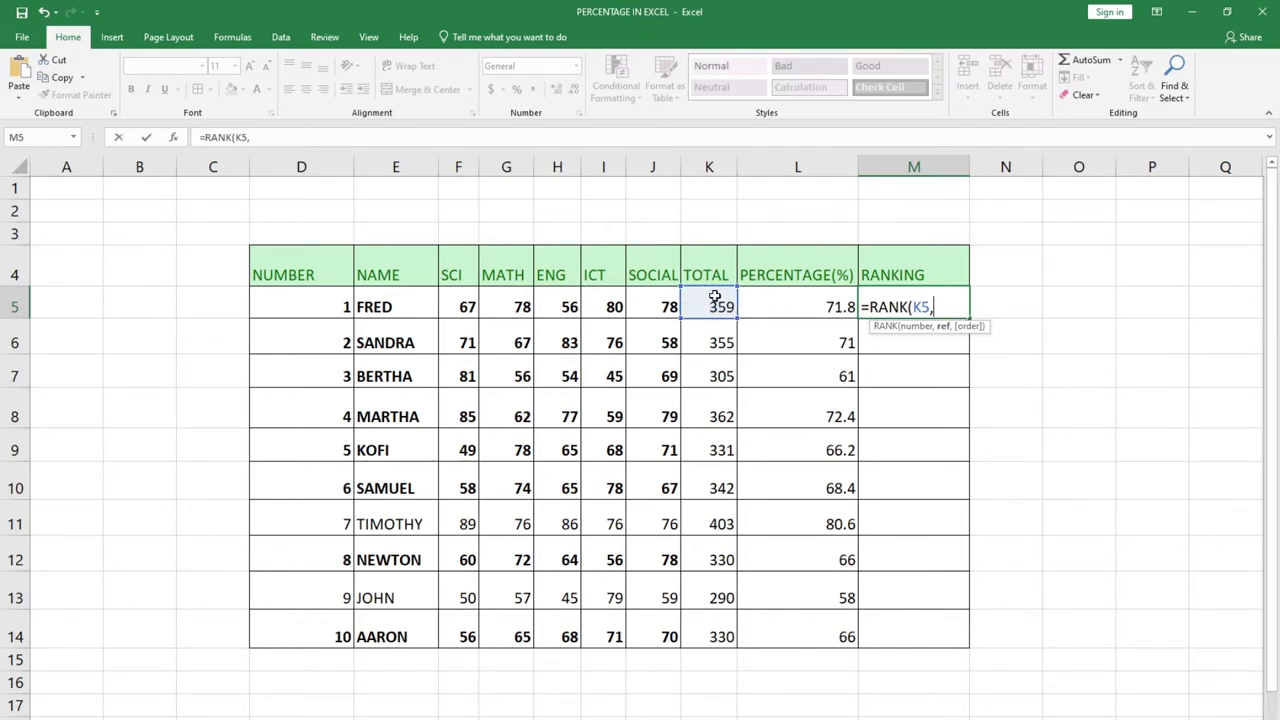
{"action": "left_click_drag", "start_coordinate": [713, 297], "coordinate": [713, 637]}
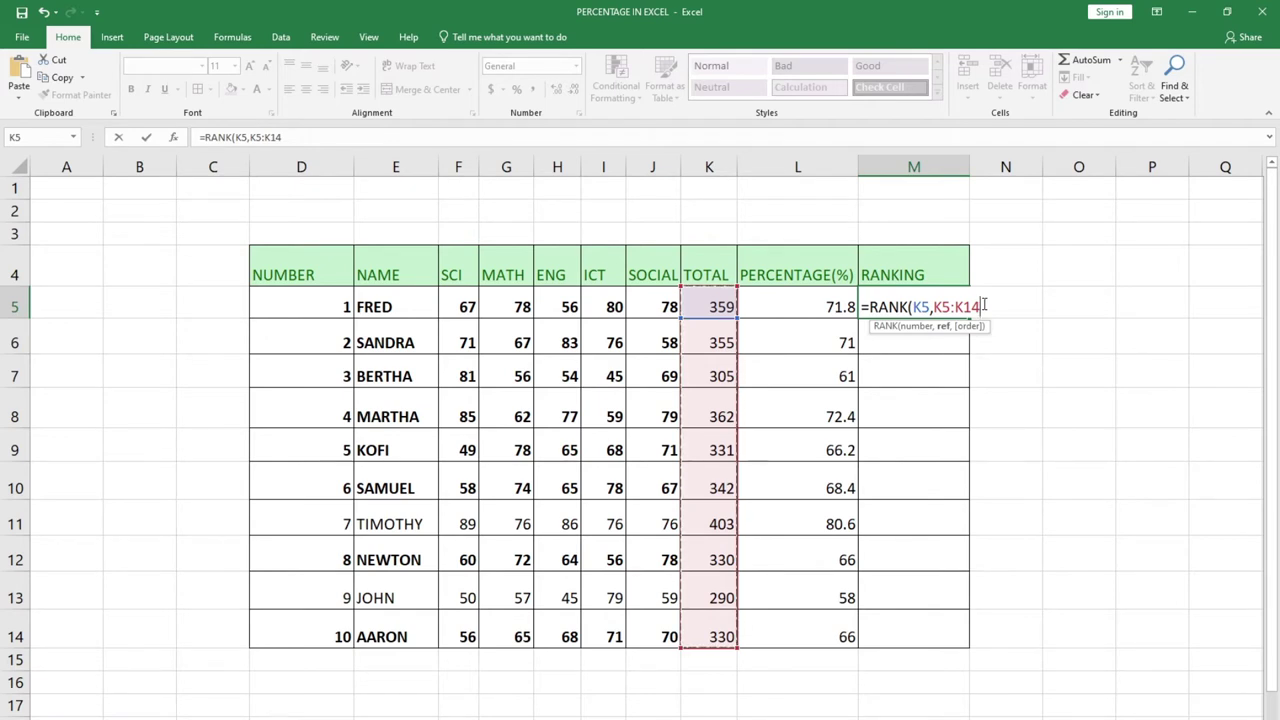
{"action": "type", "text": ")"}
{"action": "key", "text": "Return"}
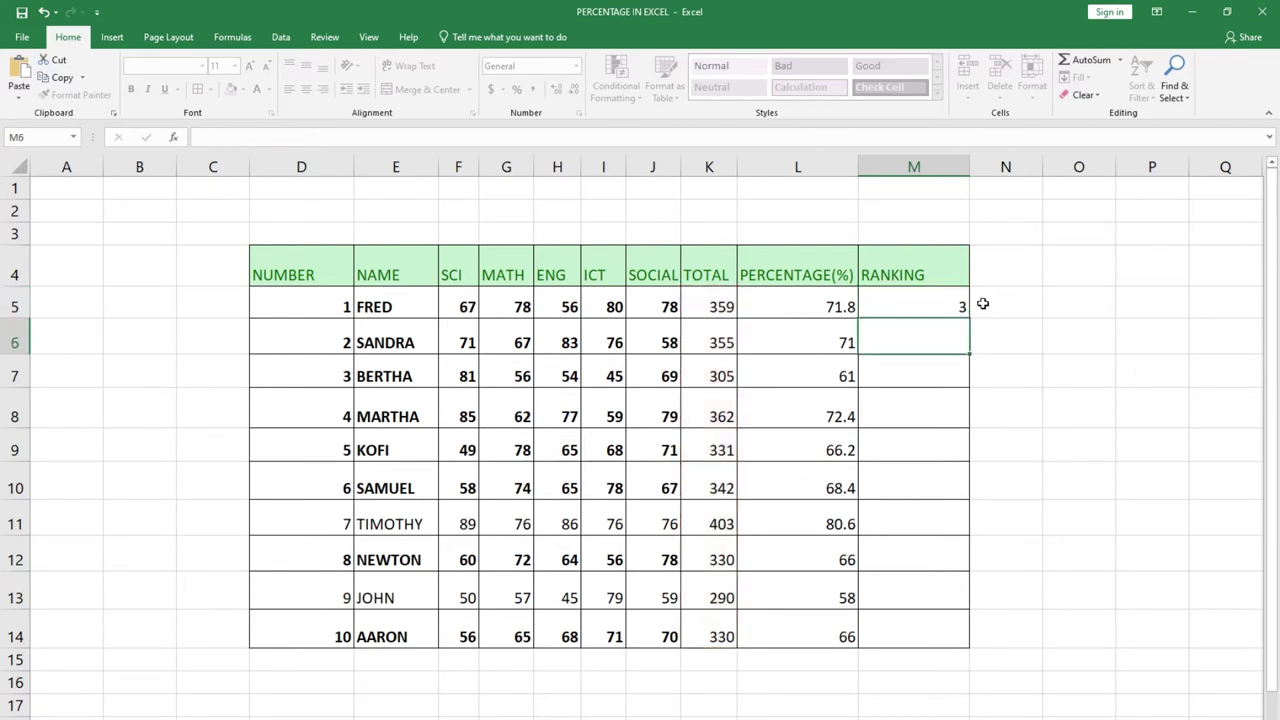
- Change M5's RANK range to $K$5:$K$14 and fill the formula down to M14
{"action": "left_click", "coordinate": [942, 306]}
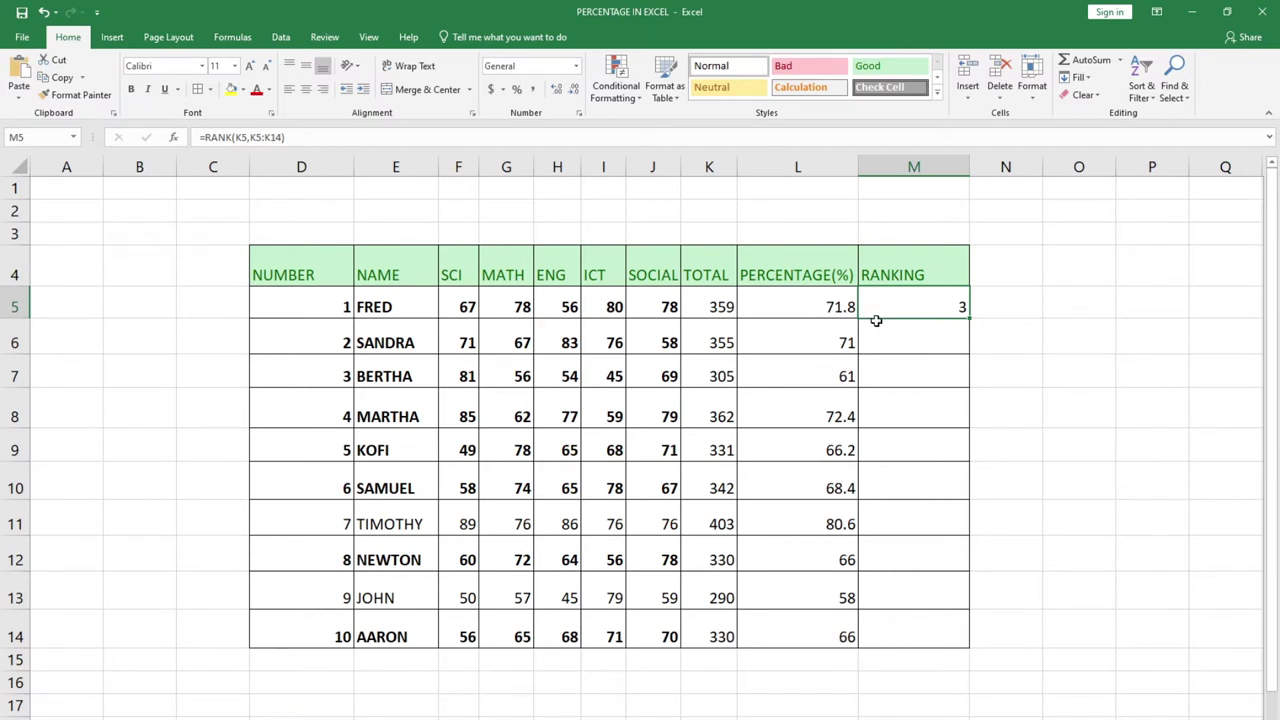
{"action": "double_click", "coordinate": [918, 309]}
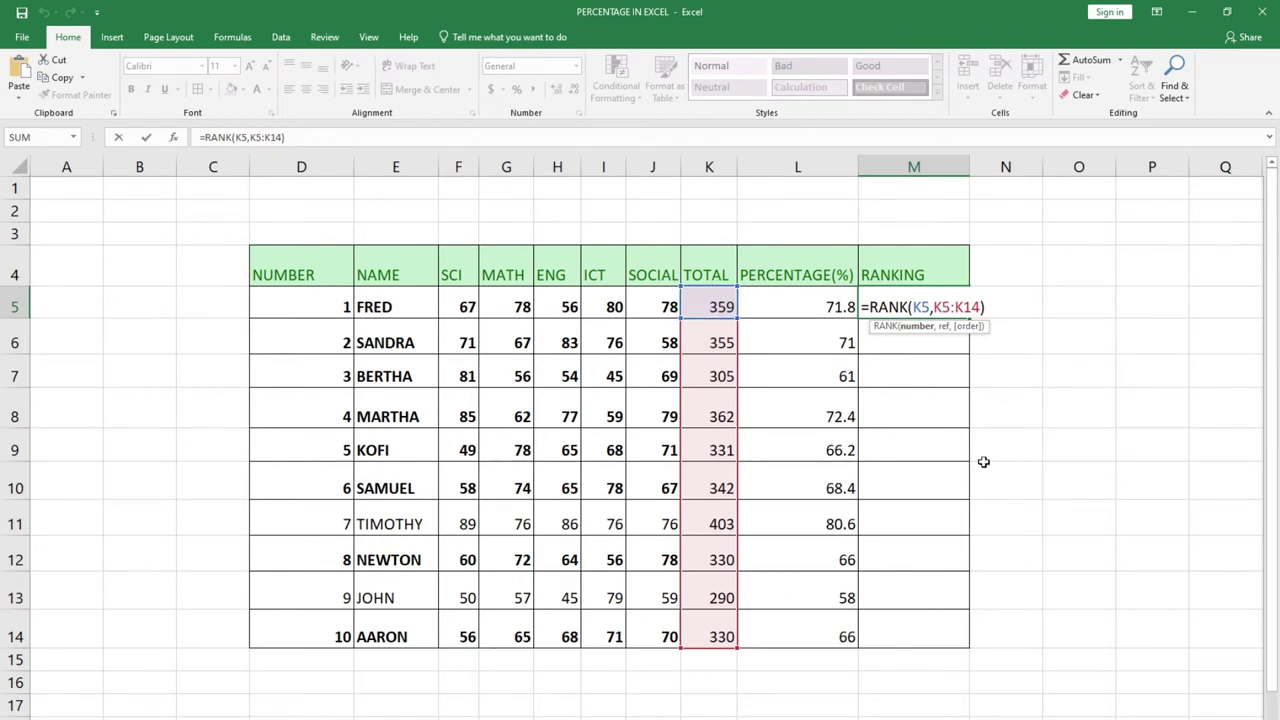
{"action": "left_click_drag", "start_coordinate": [936, 308], "coordinate": [975, 308]}
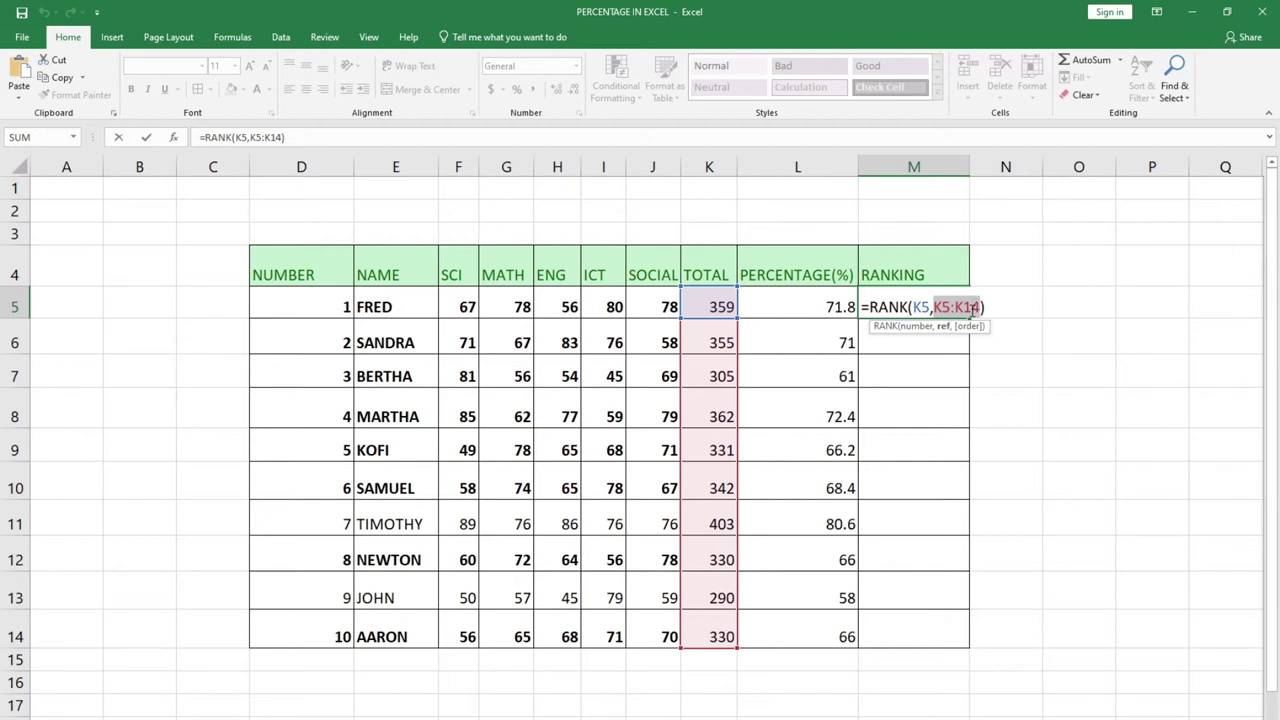
{"action": "key", "text": "F4"}
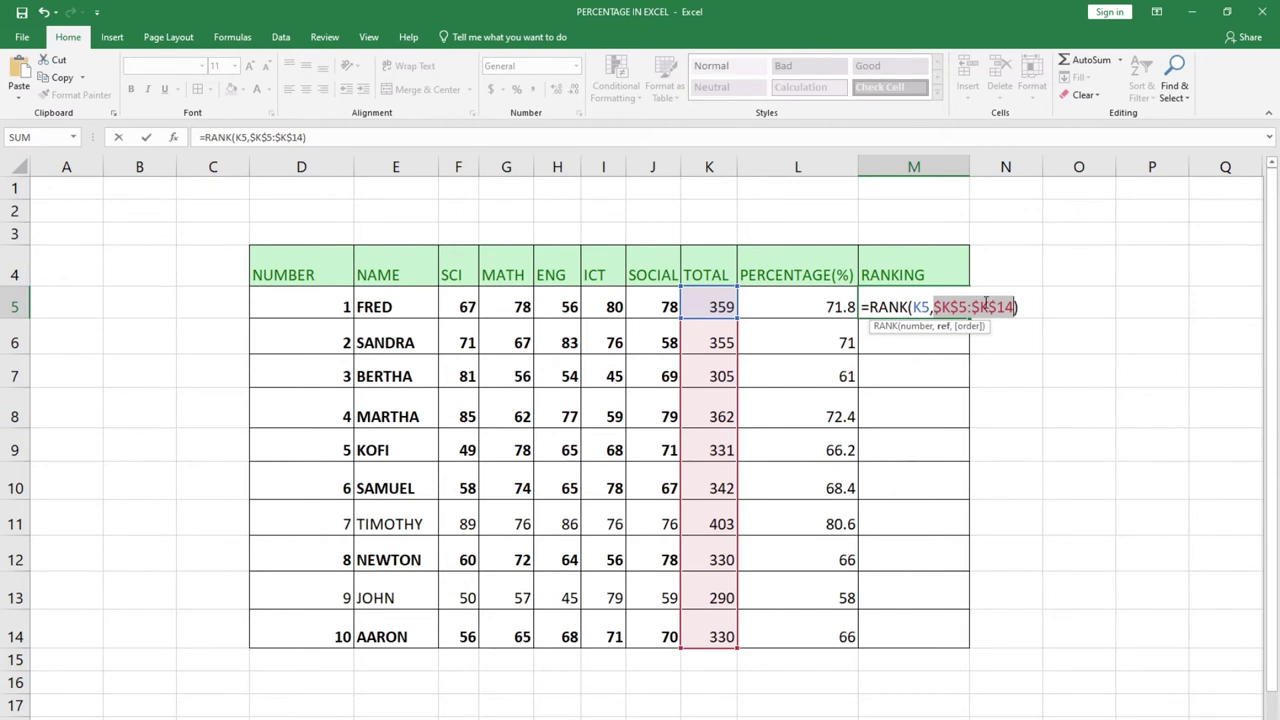
{"action": "key", "text": "Return"}
{"action": "left_click", "coordinate": [944, 303]}
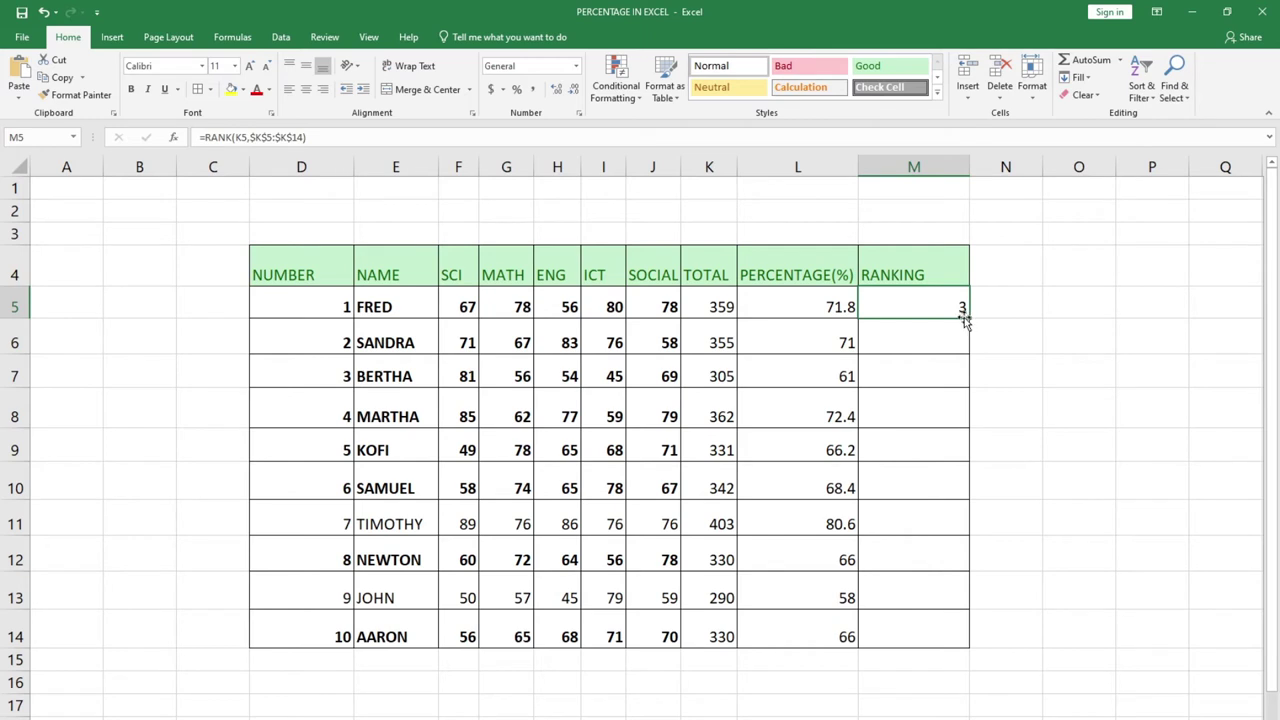
{"action": "left_click_drag", "start_coordinate": [967, 325], "coordinate": [966, 641]}
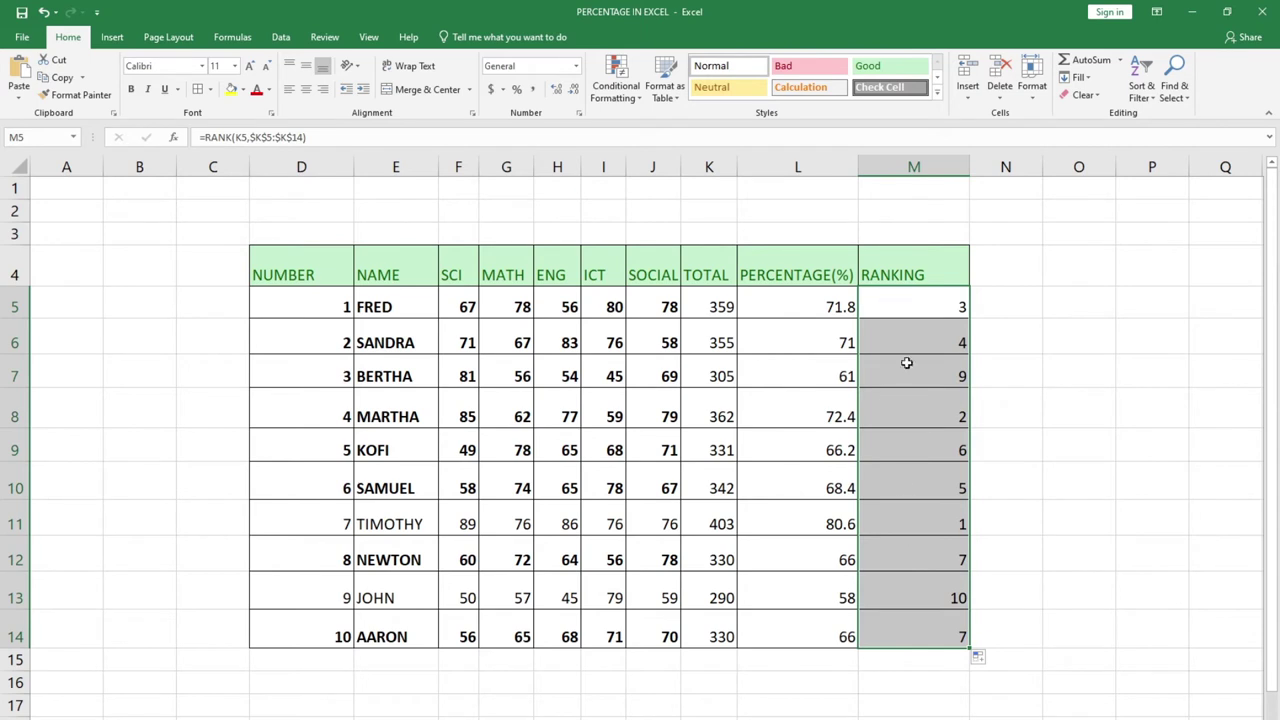
- Inspect the RANK formulas for TIMOTHY and MARTHA
{"action": "left_click", "coordinate": [928, 524]}
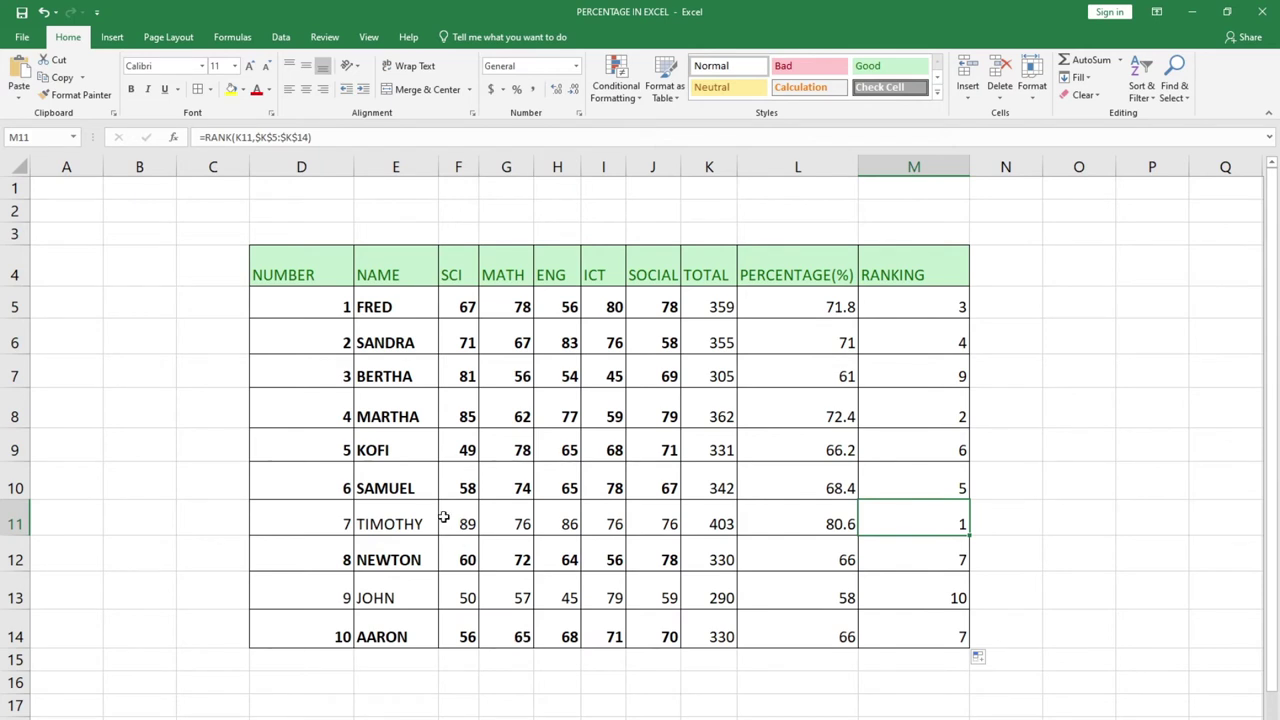
{"action": "left_click", "coordinate": [939, 414]}
{"action": "double_click", "coordinate": [300, 410]}
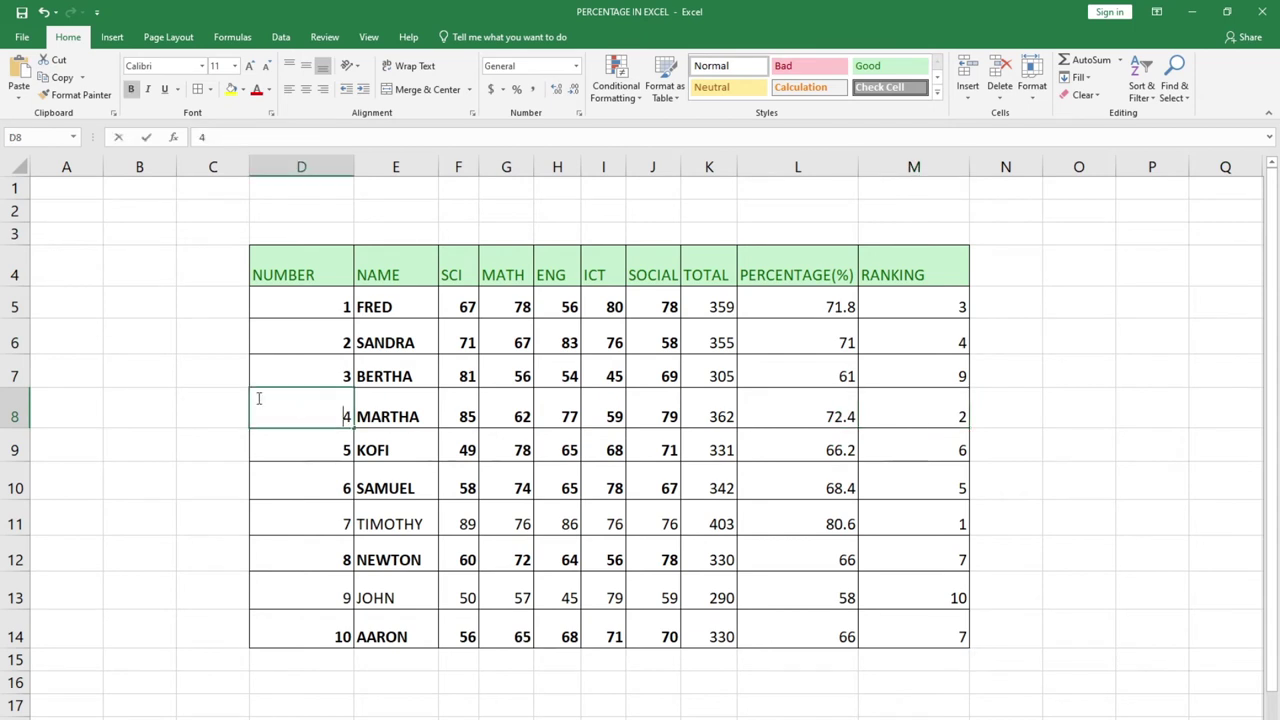
- Apply the green Good cell style to TIMOTHY's rank-1 row D11:M11
{"action": "left_click_drag", "start_coordinate": [309, 517], "coordinate": [860, 512]}
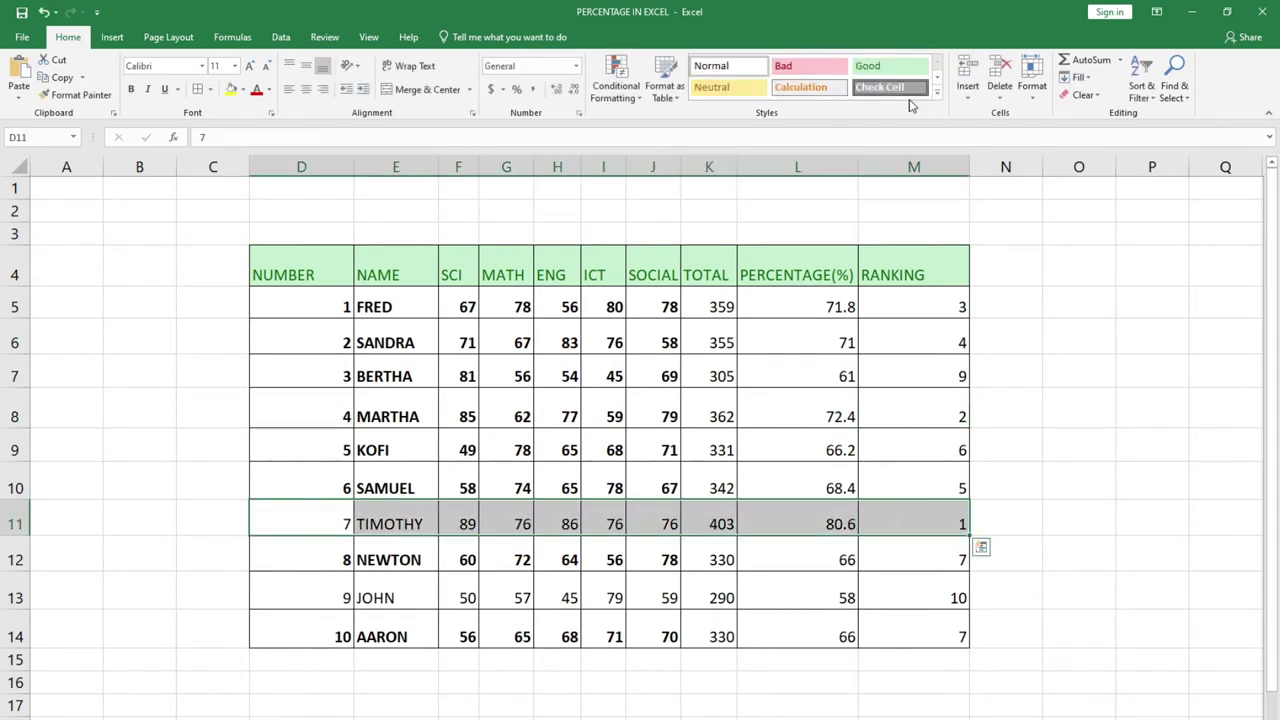
{"action": "left_click", "coordinate": [885, 68]}
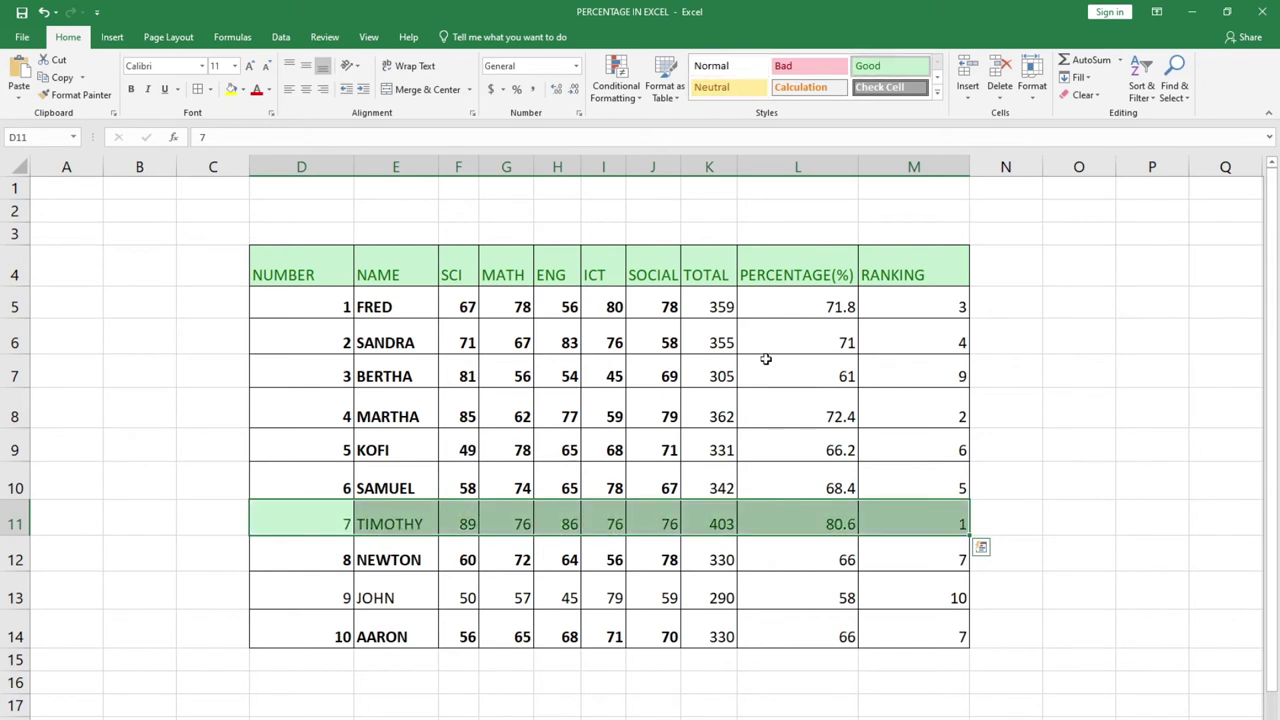
{"action": "left_click", "coordinate": [795, 523]}
{"action": "left_click", "coordinate": [925, 521]}
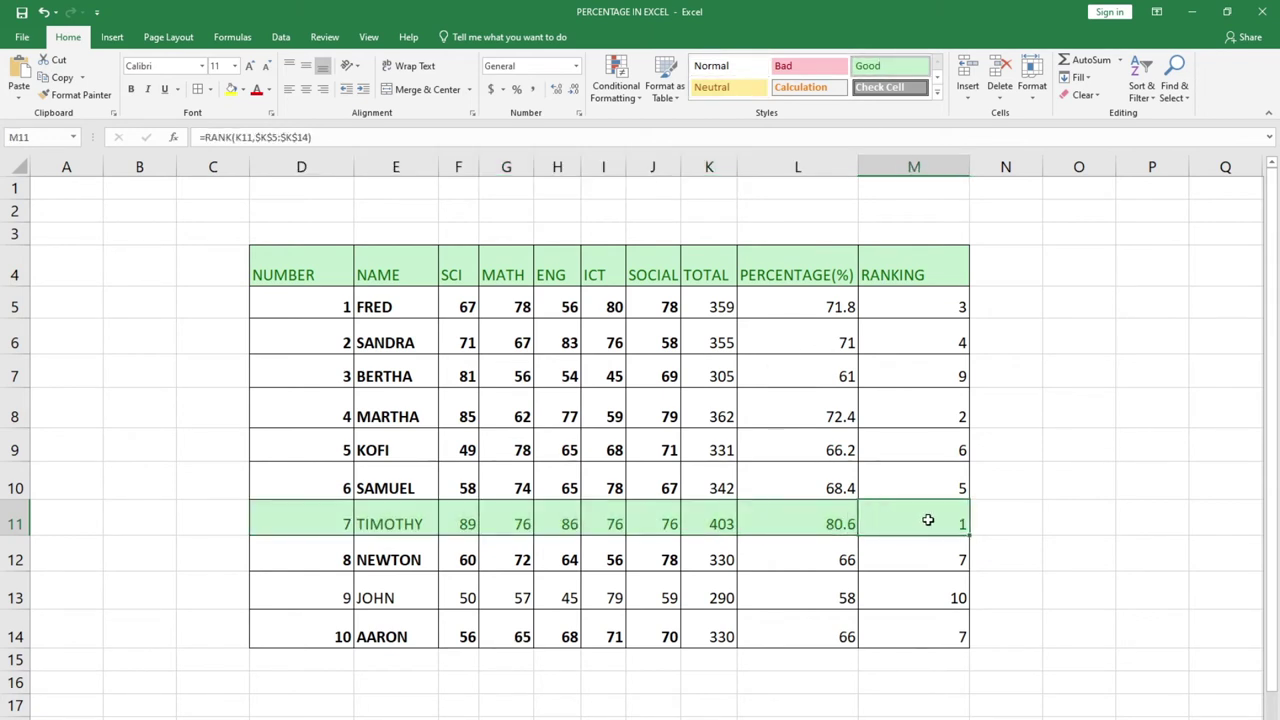
- Add the ascending order argument 1 to M5's RANK formula
{"action": "double_click", "coordinate": [905, 306]}
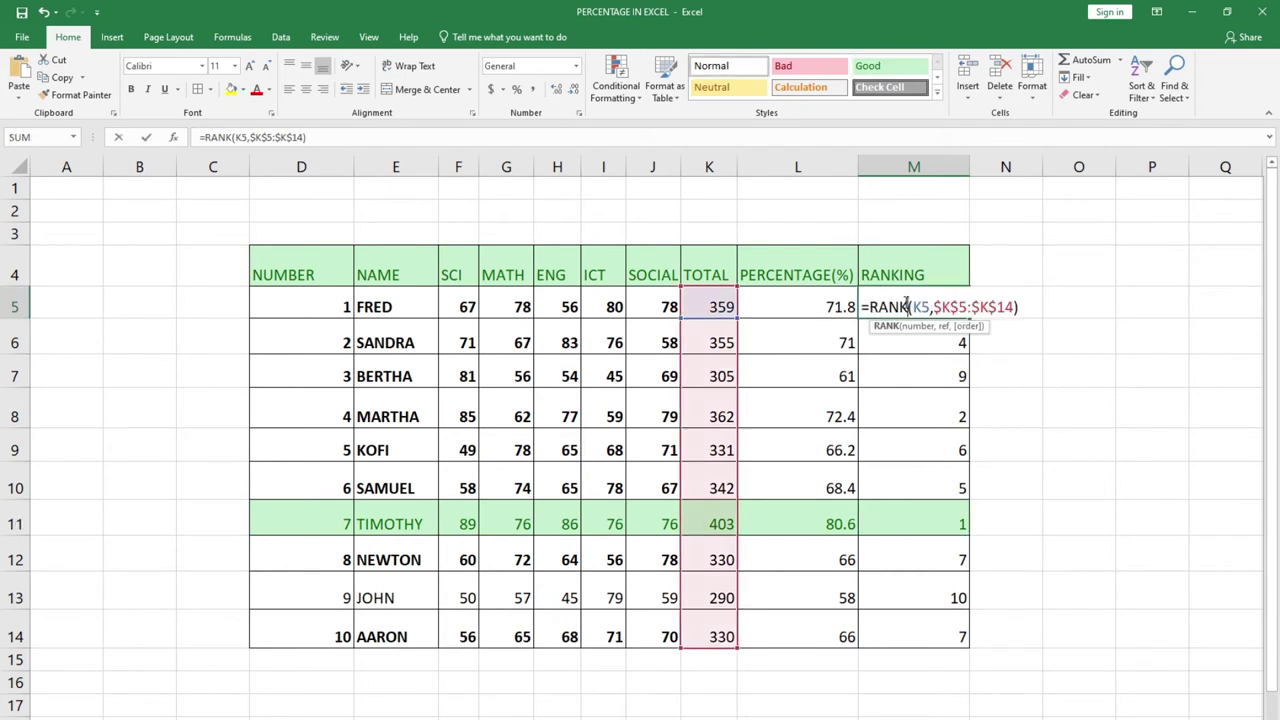
{"action": "left_click", "coordinate": [1017, 307]}
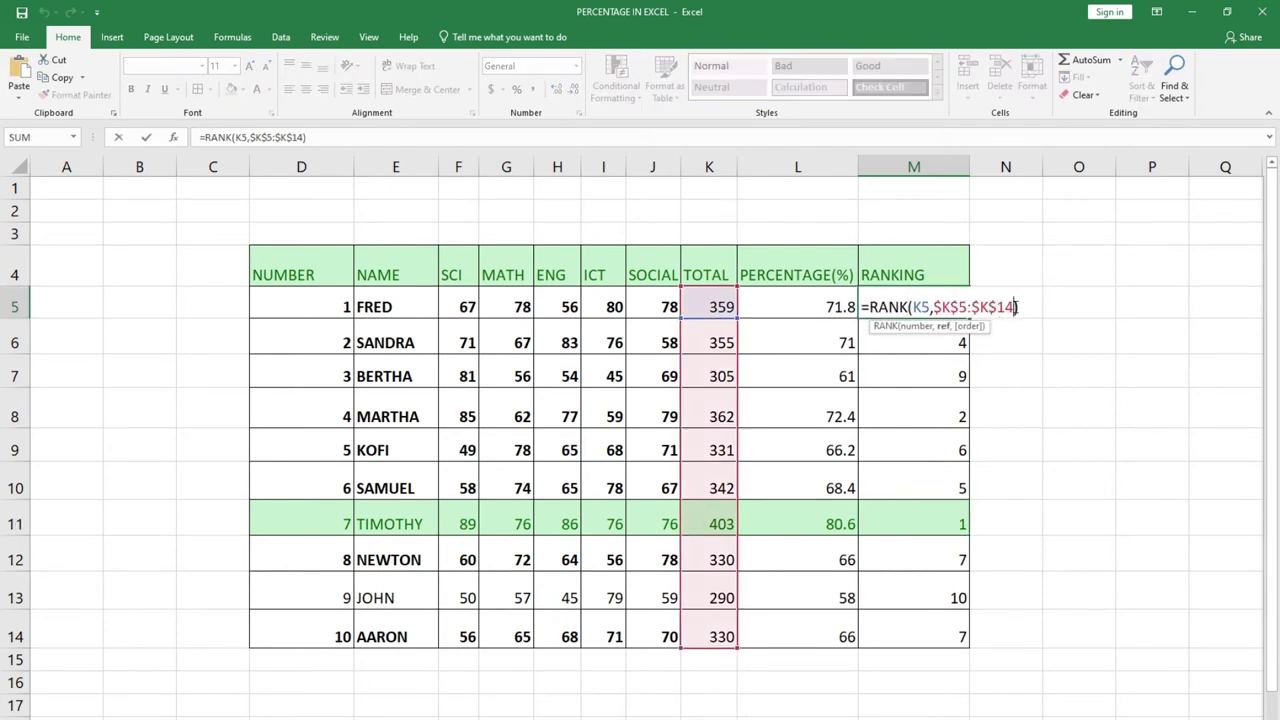
{"action": "type", "text": ","}
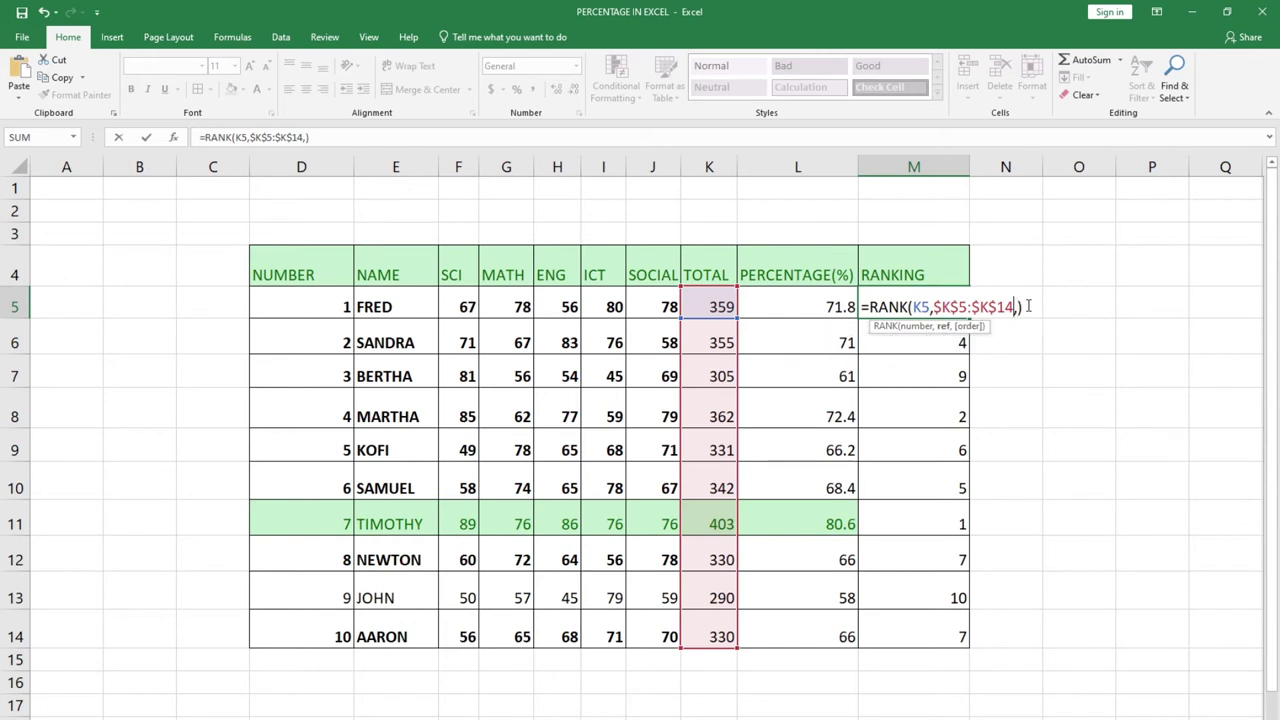
{"action": "key", "text": "BackSpace"}
{"action": "type", "text": ","}
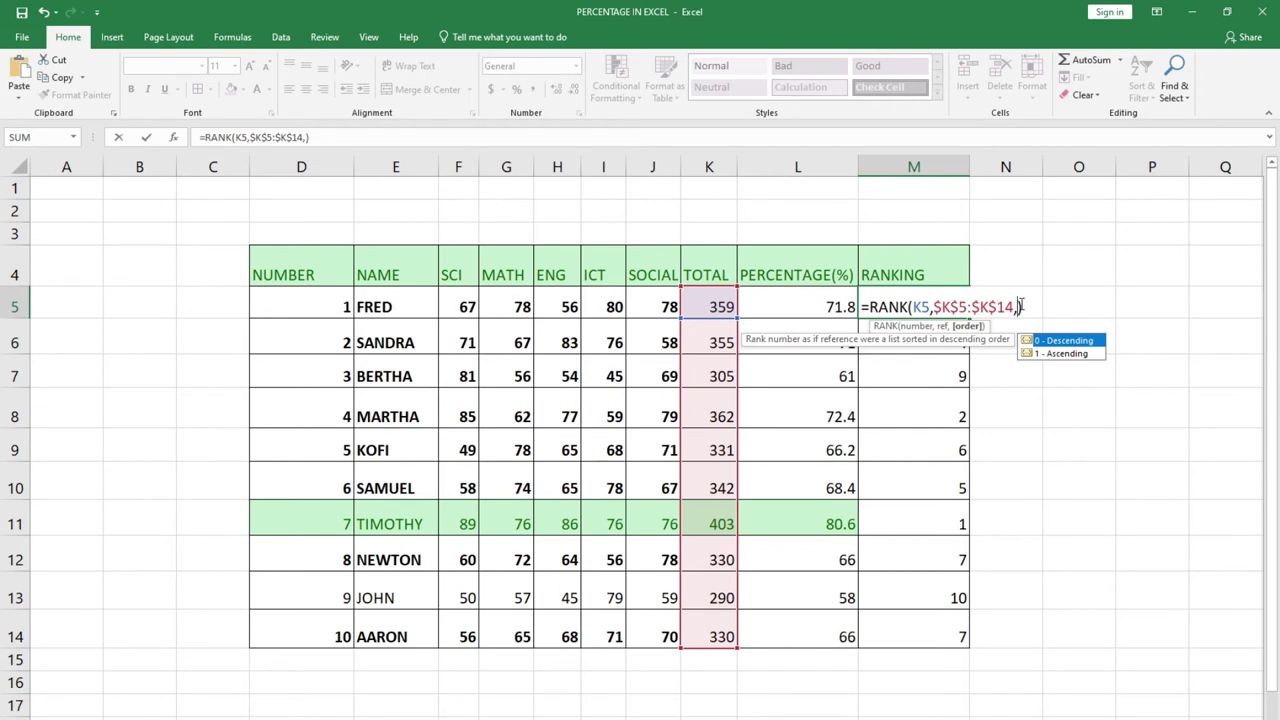
{"action": "left_click", "coordinate": [1051, 358]}
{"action": "double_click", "coordinate": [1051, 358]}
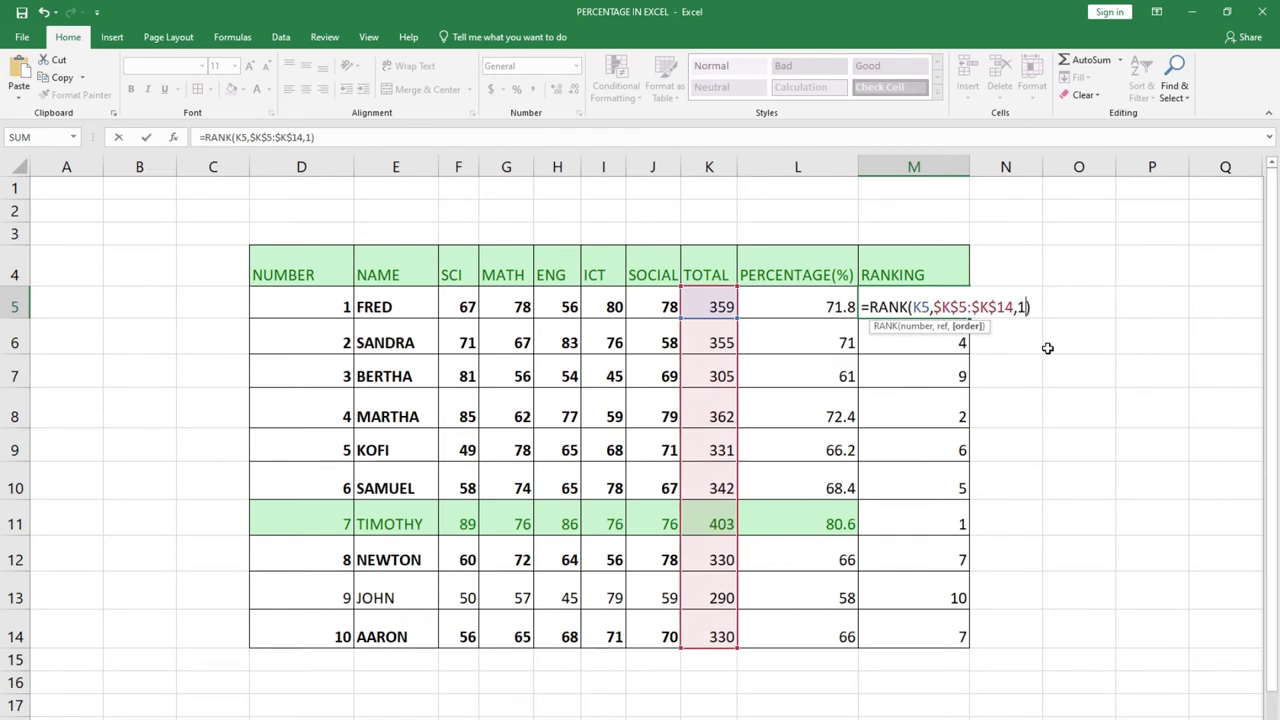
{"action": "key", "text": "Return"}
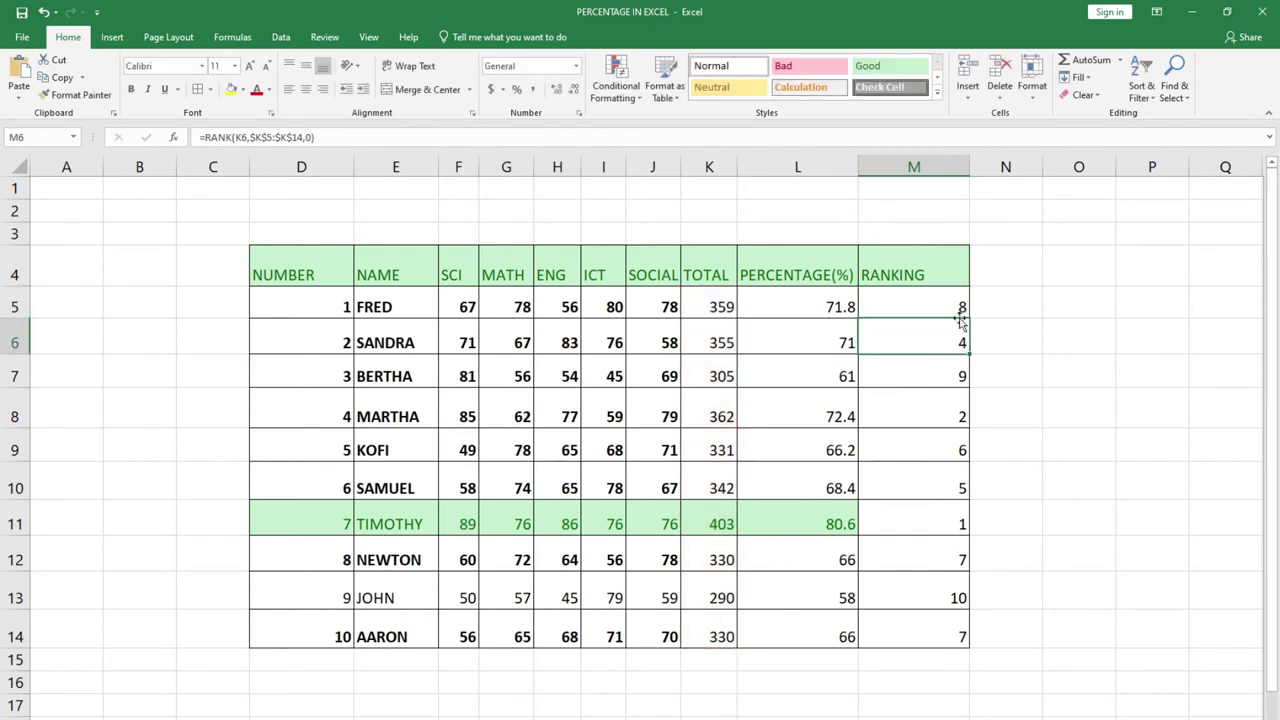
- Fill the ascending RANK formula down to M14, so TIMOTHY's 403 ranks 10
{"action": "left_click", "coordinate": [947, 306]}
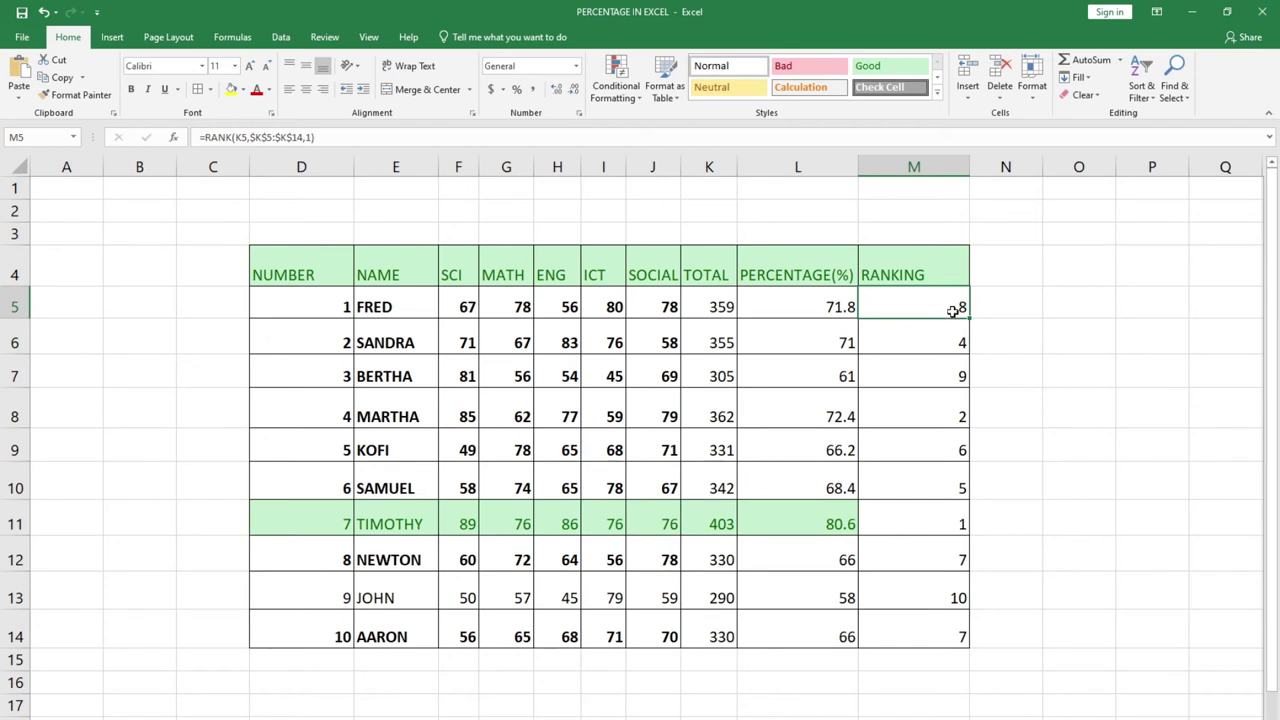
{"action": "left_click_drag", "start_coordinate": [968, 318], "coordinate": [962, 644]}
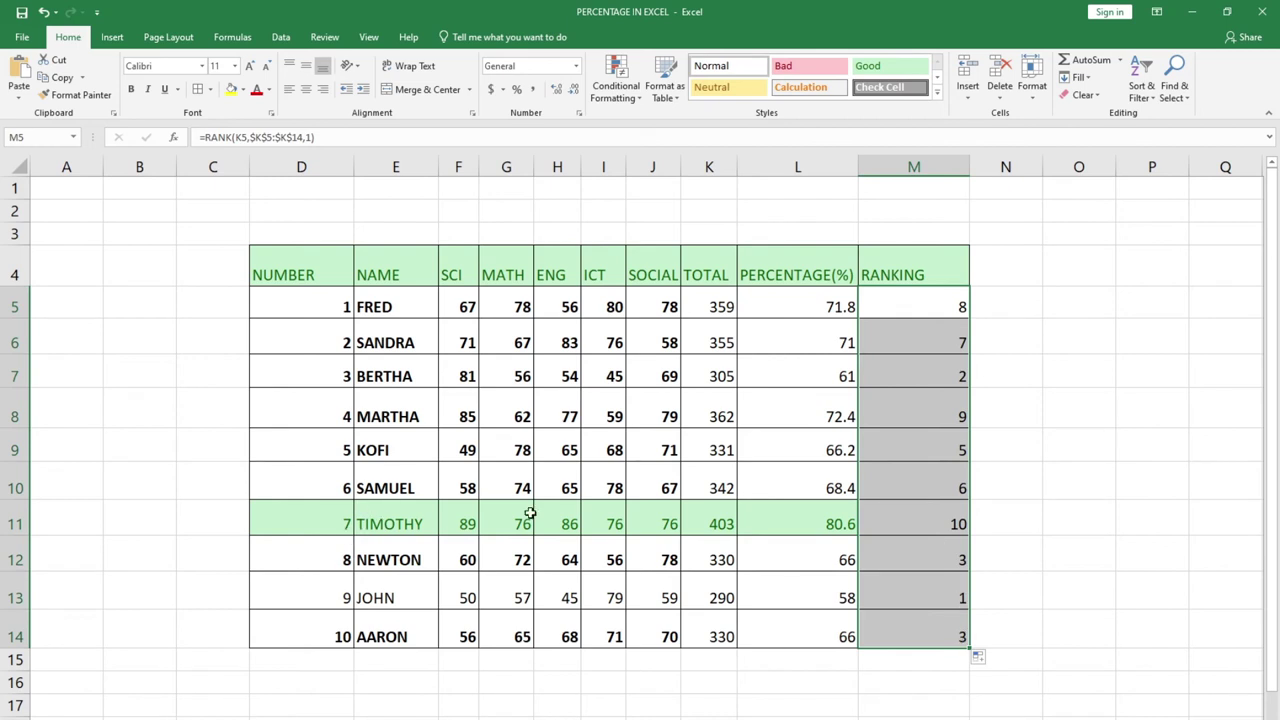
{"action": "left_click", "coordinate": [917, 525]}
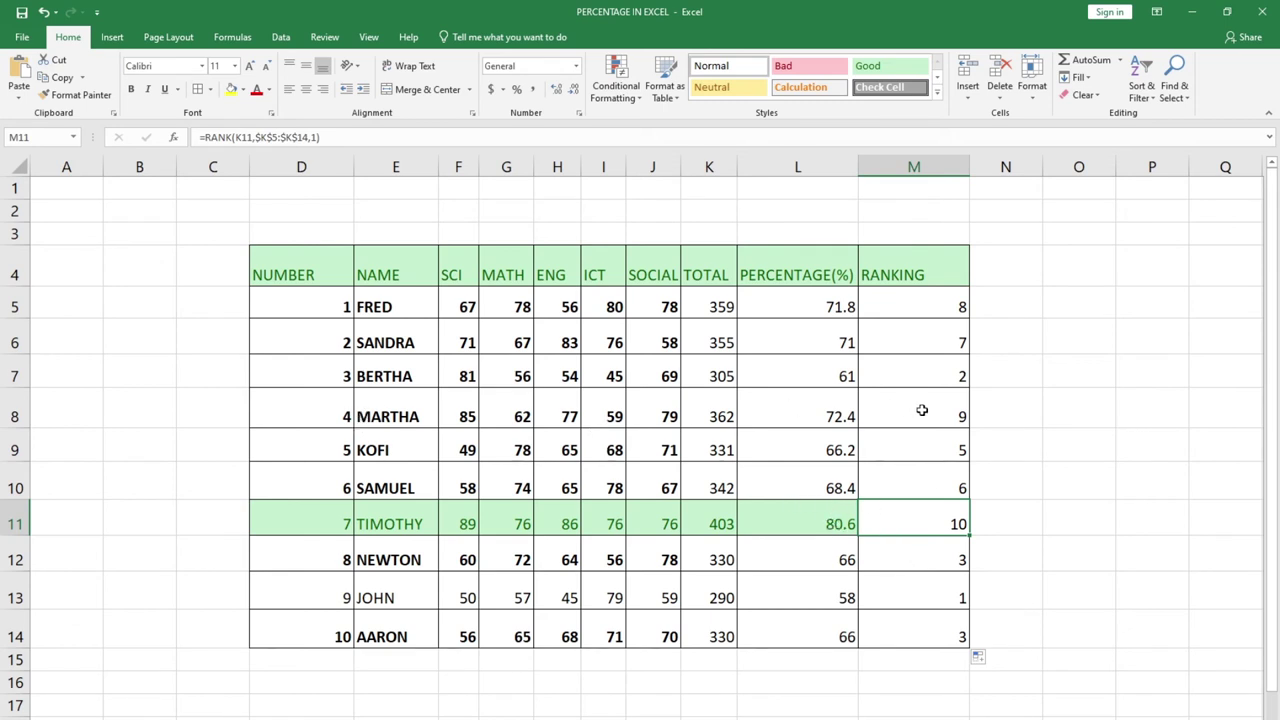
- Delete the ascending order argument from M5's RANK formula
{"action": "double_click", "coordinate": [944, 309]}
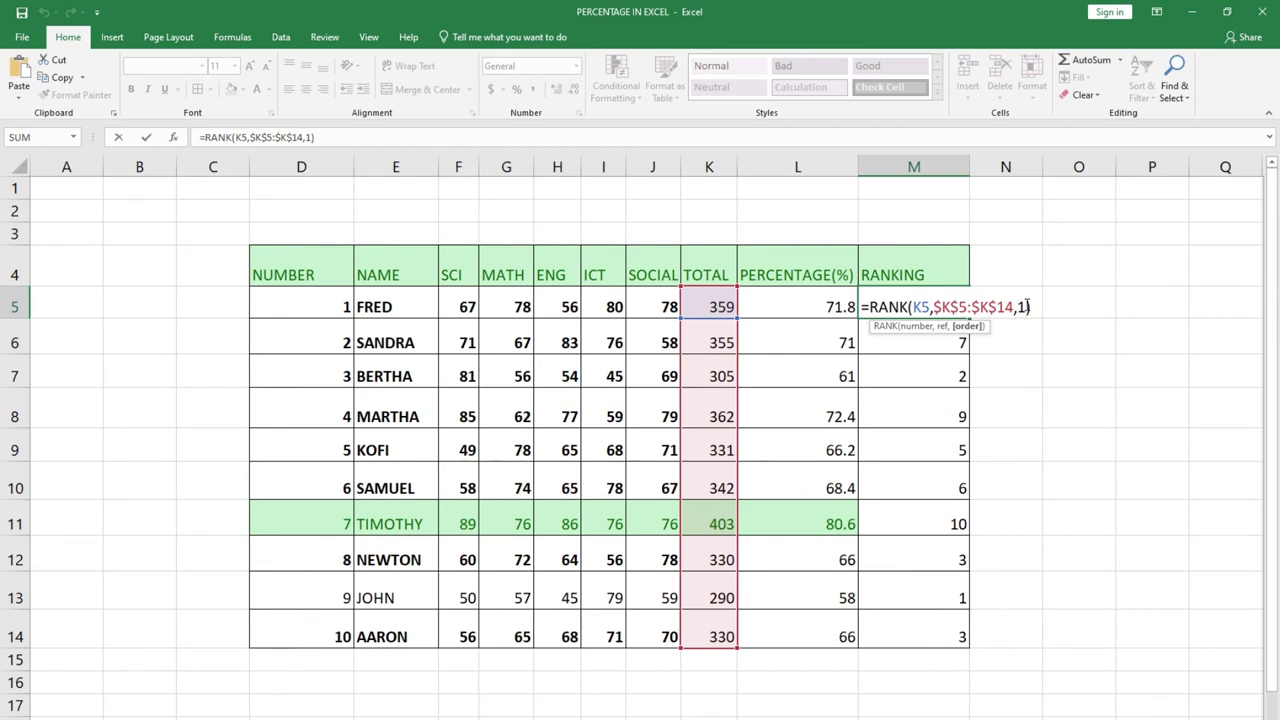
{"action": "key", "text": "BackSpace"}
{"action": "key", "text": "BackSpace"}
- Confirm M5's formula without the order argument and fill it down to M14
{"action": "key", "text": "Return"}
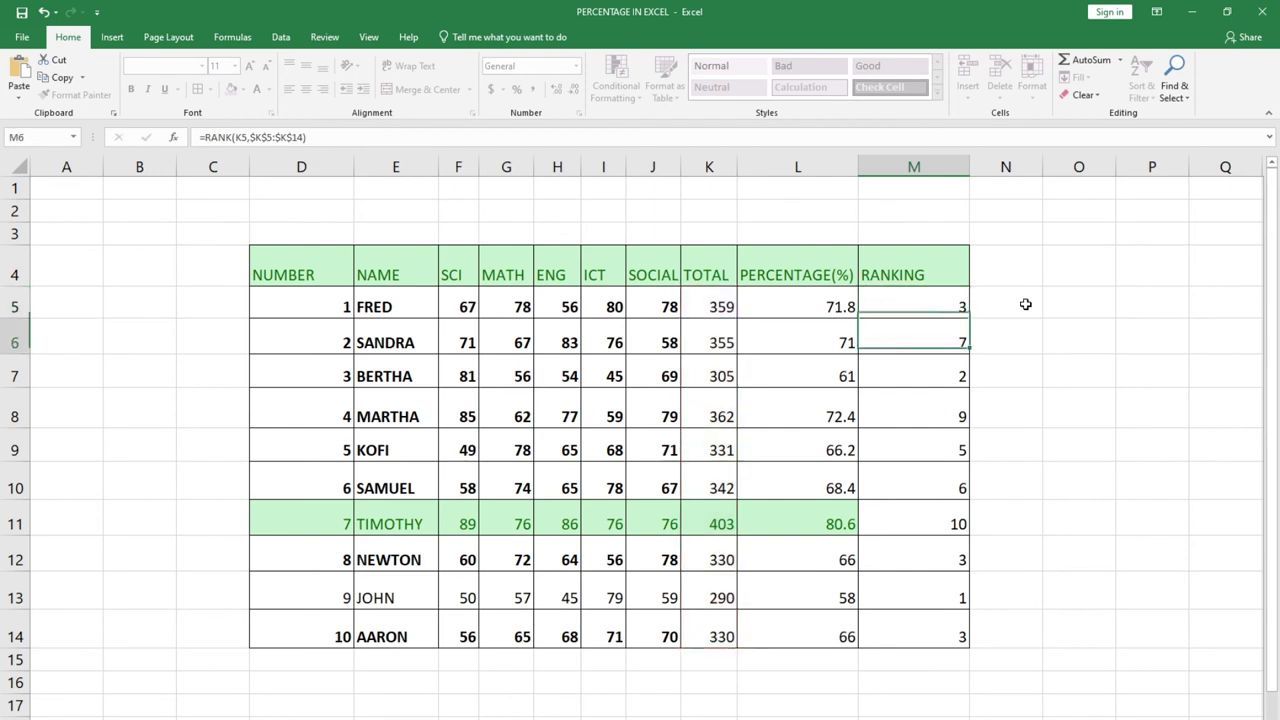
{"action": "left_click", "coordinate": [944, 316]}
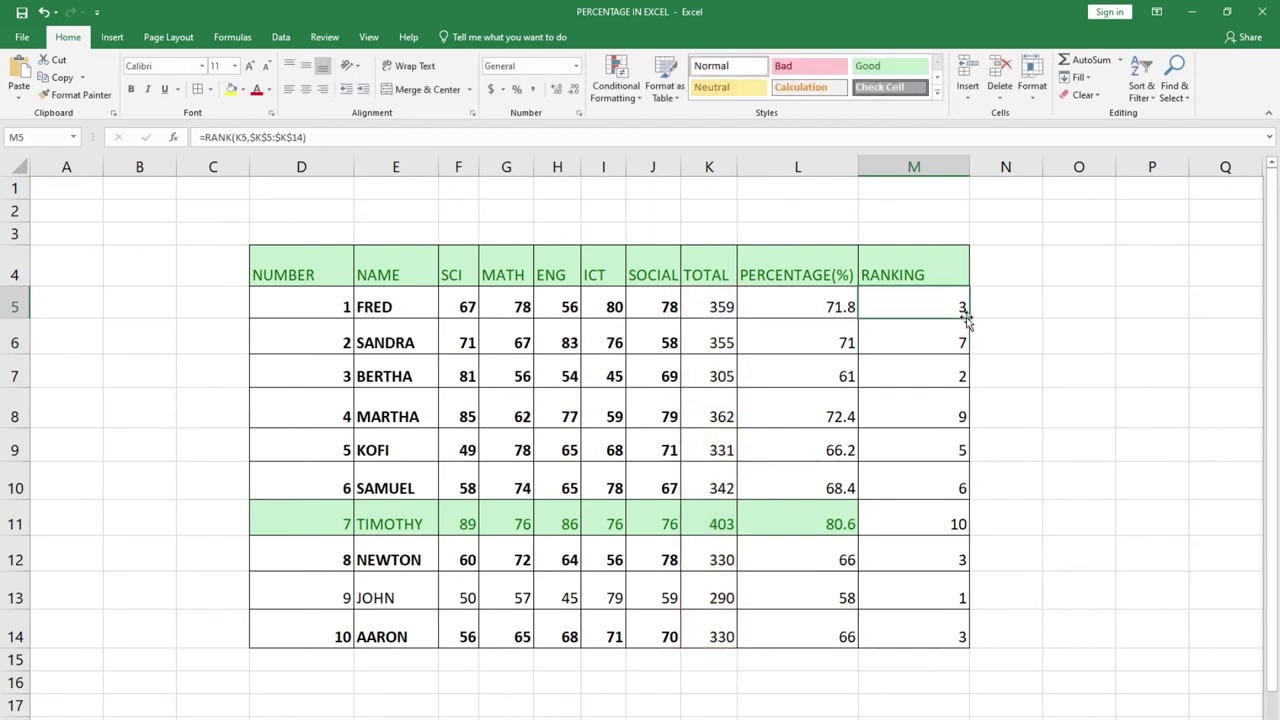
{"action": "left_click_drag", "start_coordinate": [977, 333], "coordinate": [971, 628]}
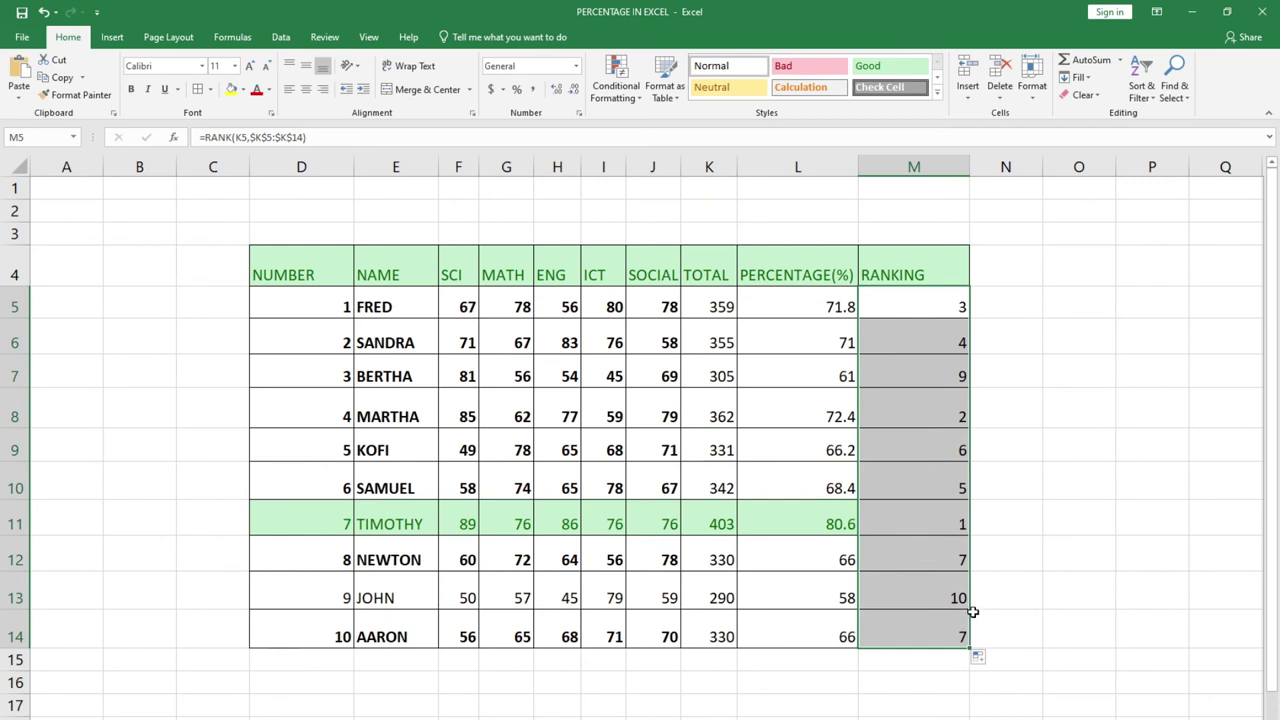